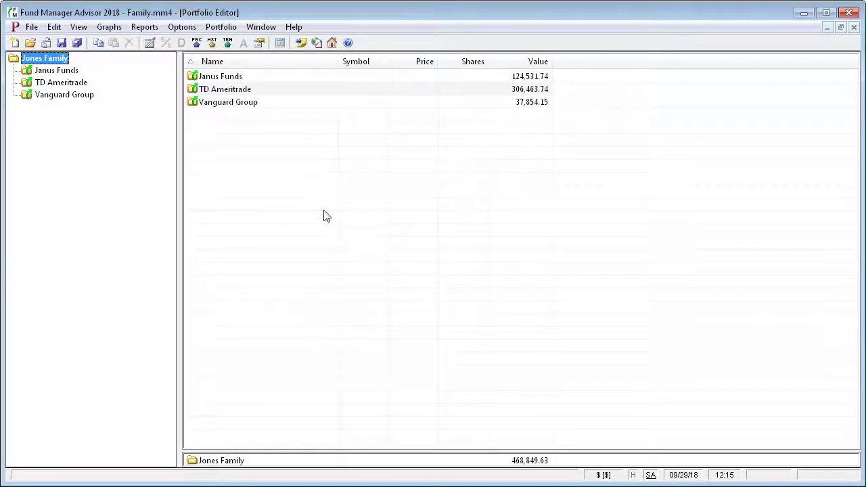
# Open the Reports menu to list report types such as Portfolio Value.
pyautogui.click(144, 29)
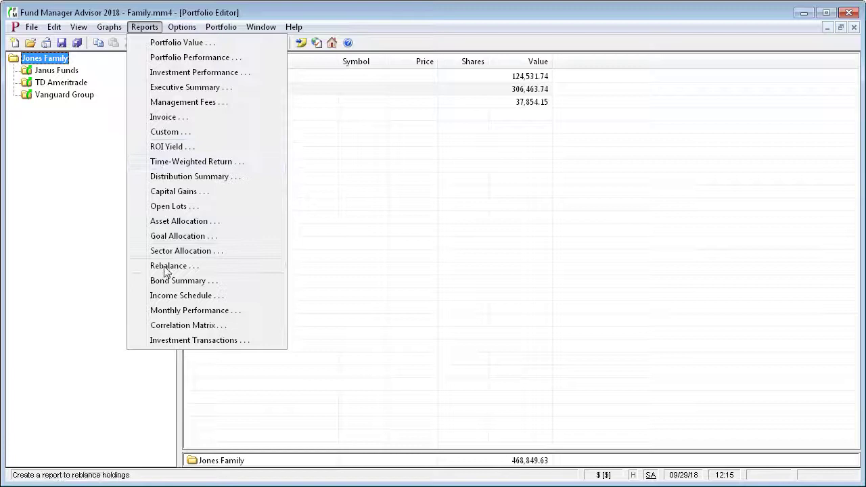
# Start a Portfolio Value report for the whole Jones Family, subtotaled by Sub-Portfolio and listed by Investment.
pyautogui.click(182, 43)
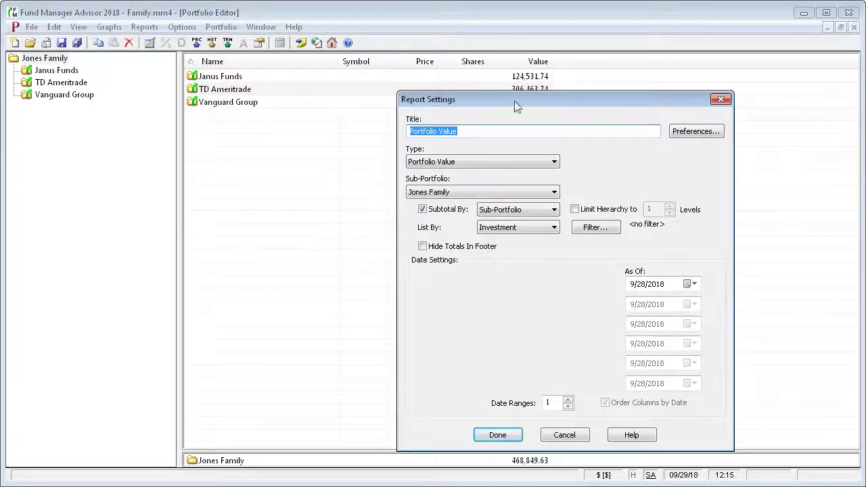
pyautogui.click(553, 162)
pyautogui.click(552, 162)
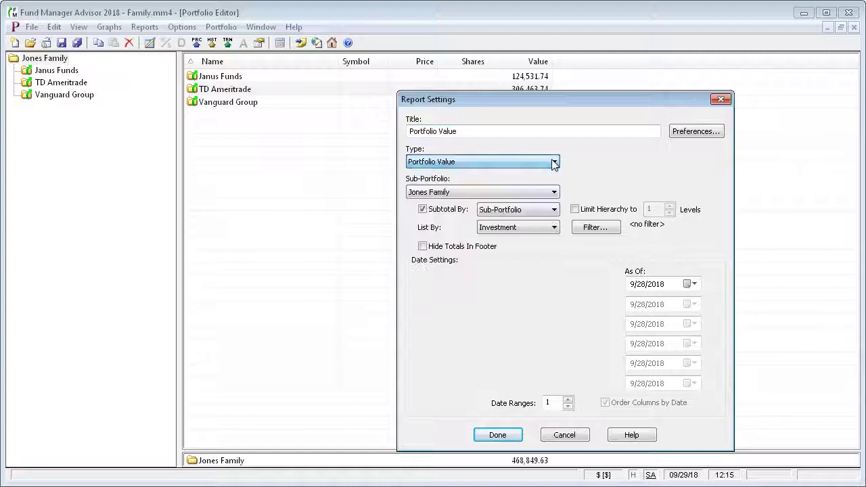
pyautogui.click(555, 192)
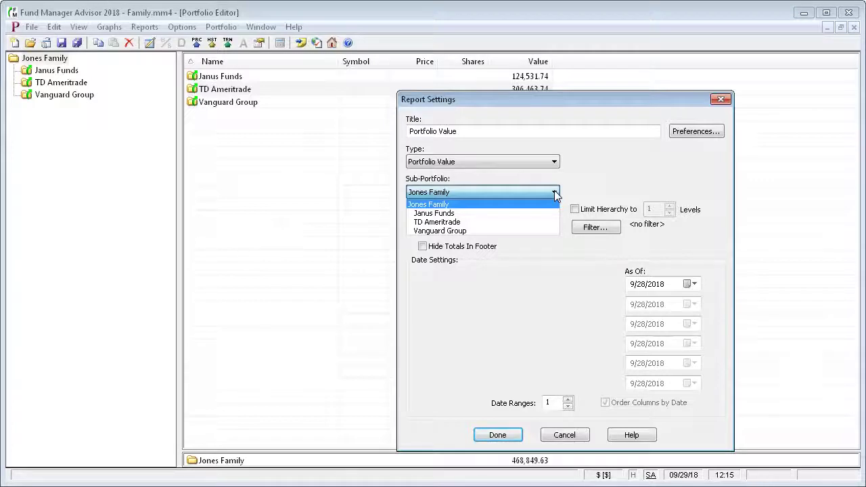
pyautogui.click(555, 194)
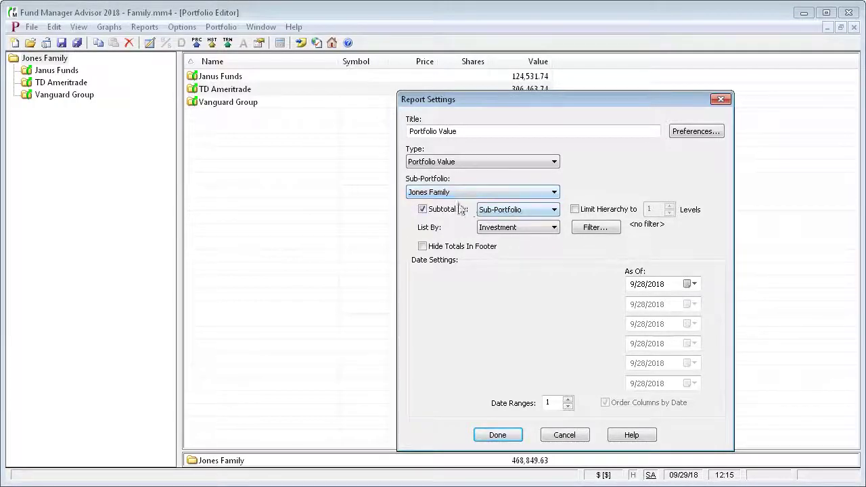
pyautogui.click(554, 209)
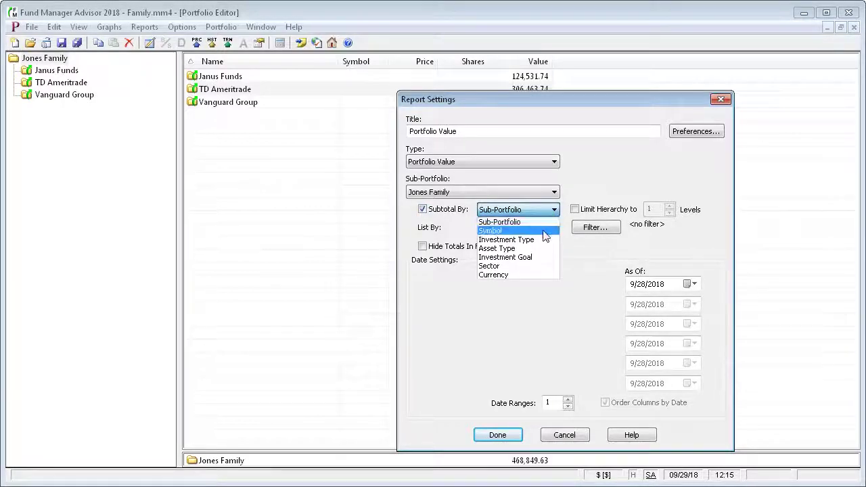
pyautogui.click(546, 222)
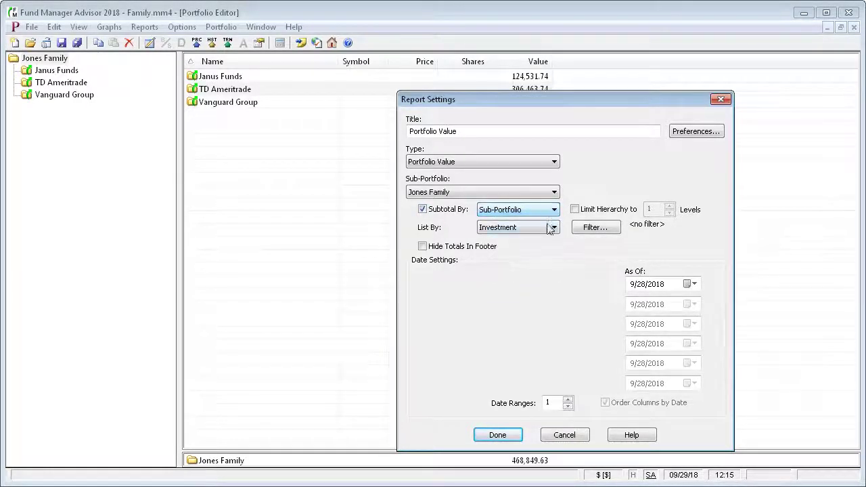
pyautogui.click(554, 229)
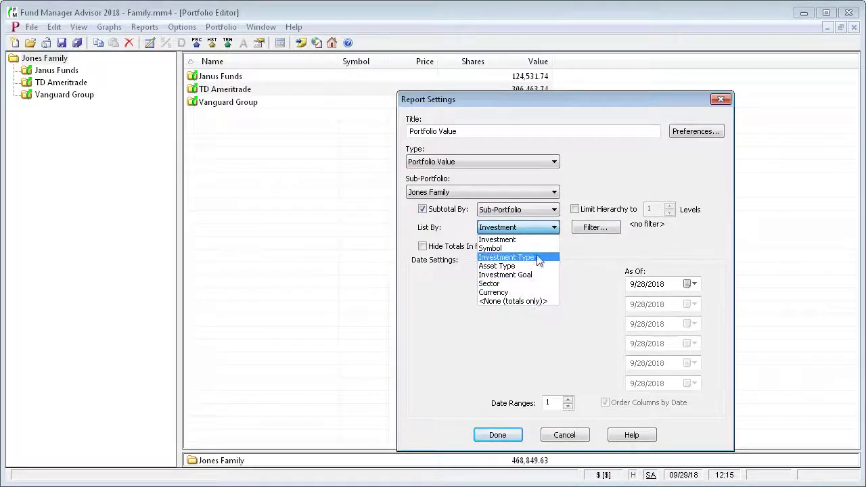
pyautogui.click(538, 240)
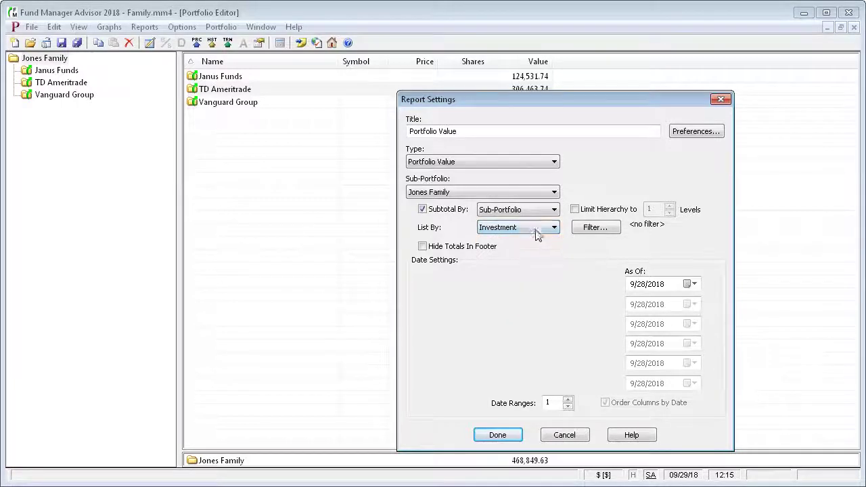
pyautogui.click(595, 230)
pyautogui.click(594, 240)
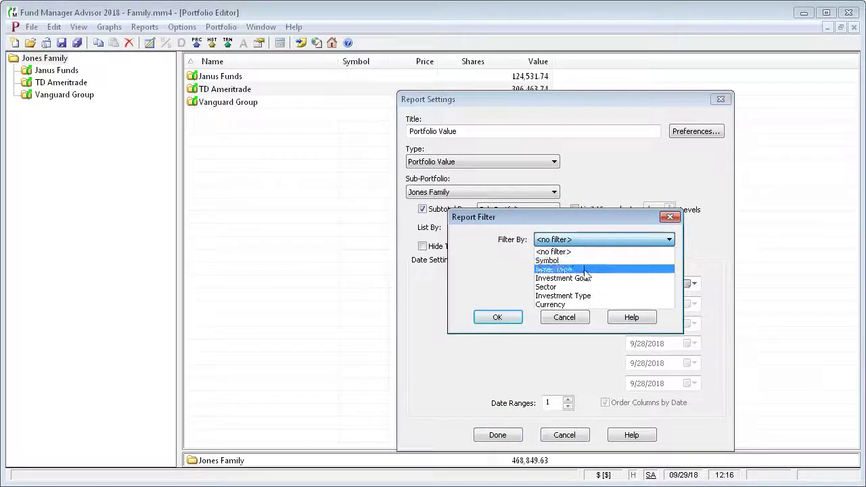
pyautogui.click(575, 261)
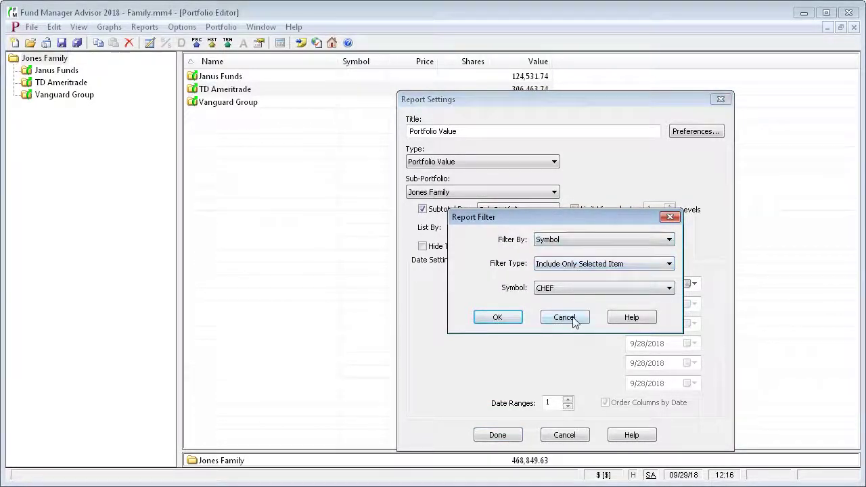
pyautogui.click(565, 317)
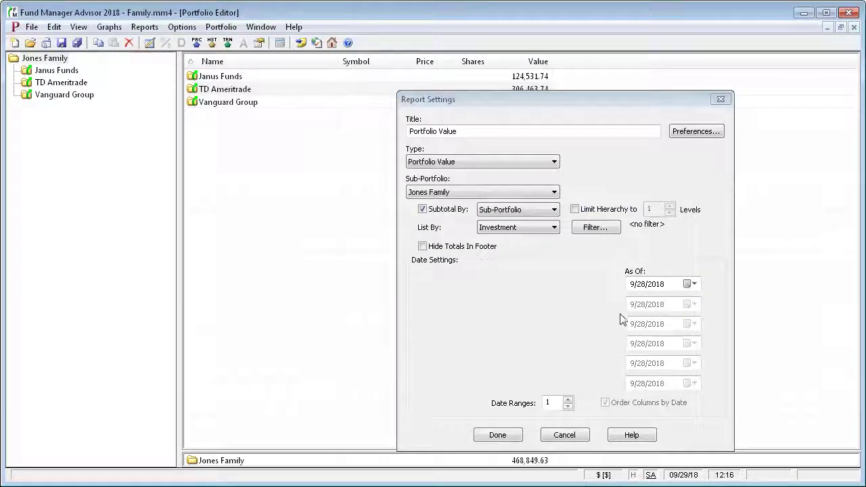
pyautogui.click(694, 284)
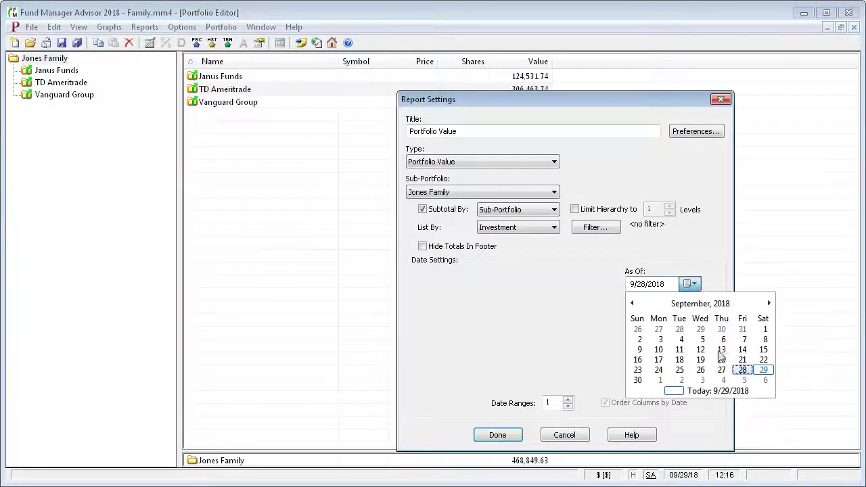
pyautogui.click(743, 369)
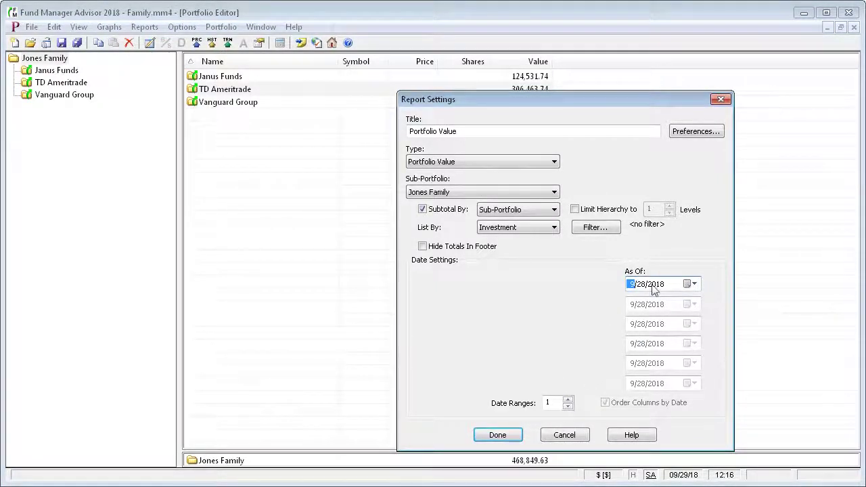
# Generate the Portfolio Value report as of 09/28/2018 and slightly widen the Investment column.
pyautogui.click(500, 441)
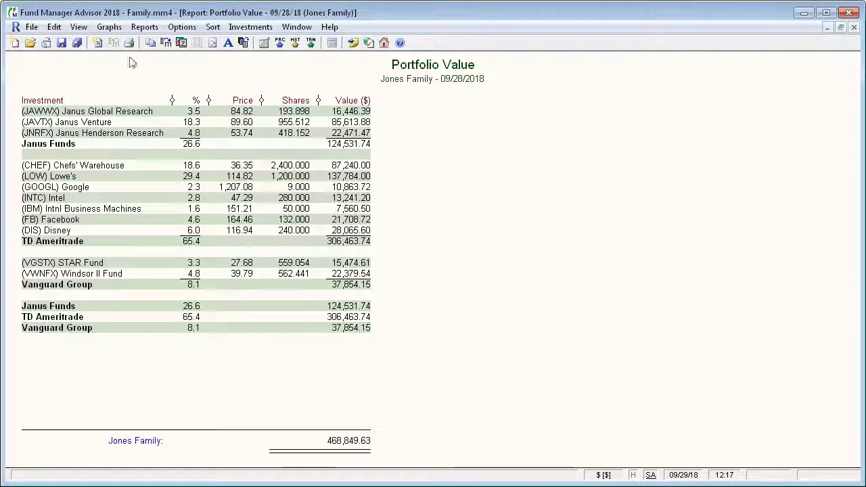
pyautogui.click(55, 27)
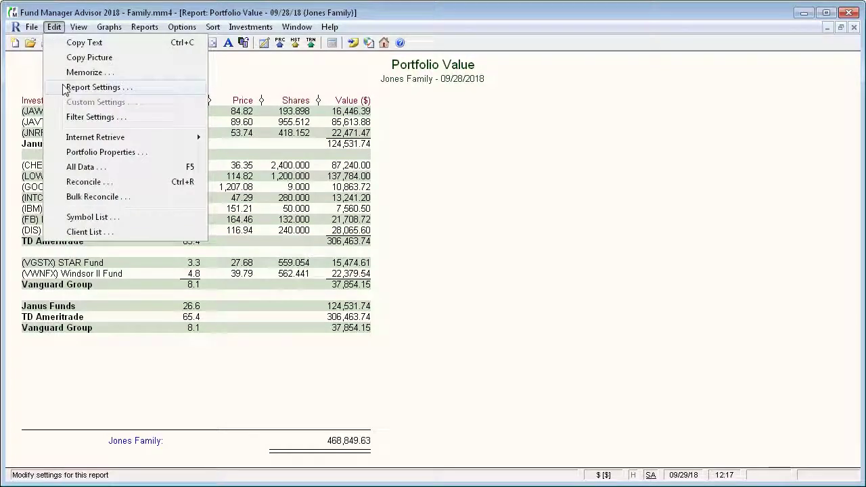
pyautogui.click(66, 89)
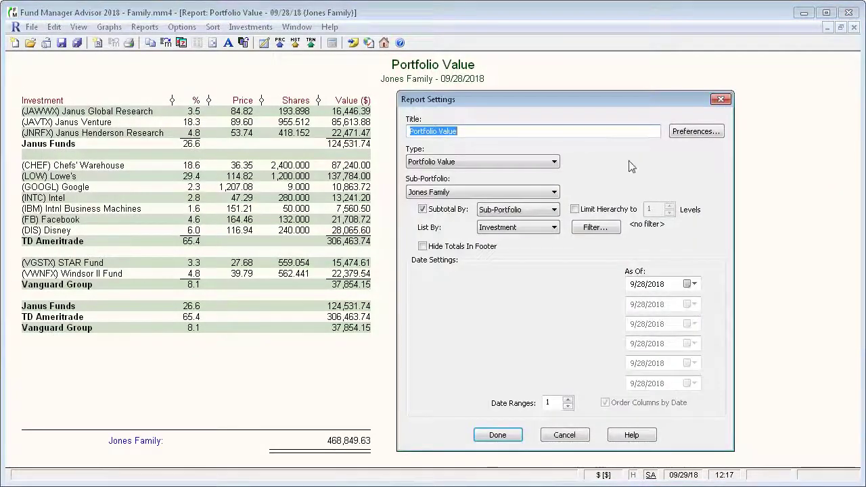
pyautogui.click(565, 436)
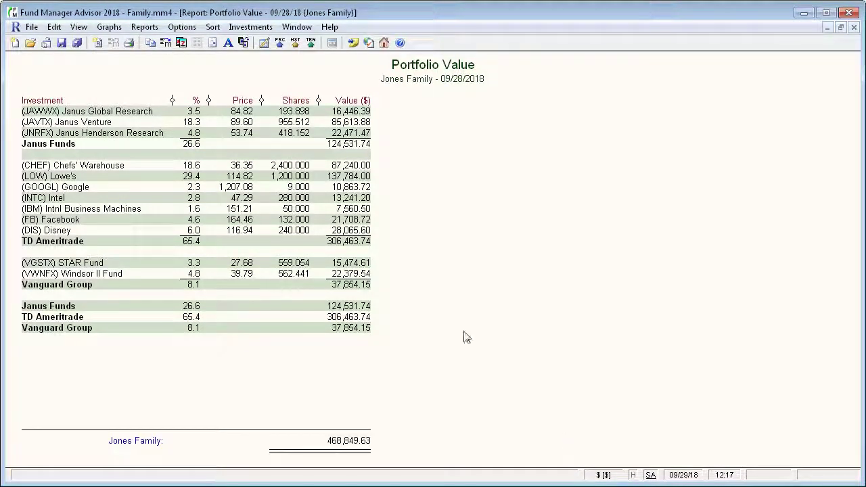
pyautogui.moveTo(208, 100)
pyautogui.mouseDown()
pyautogui.moveTo(265, 100)
pyautogui.moveTo(210, 101)
pyautogui.mouseUp()
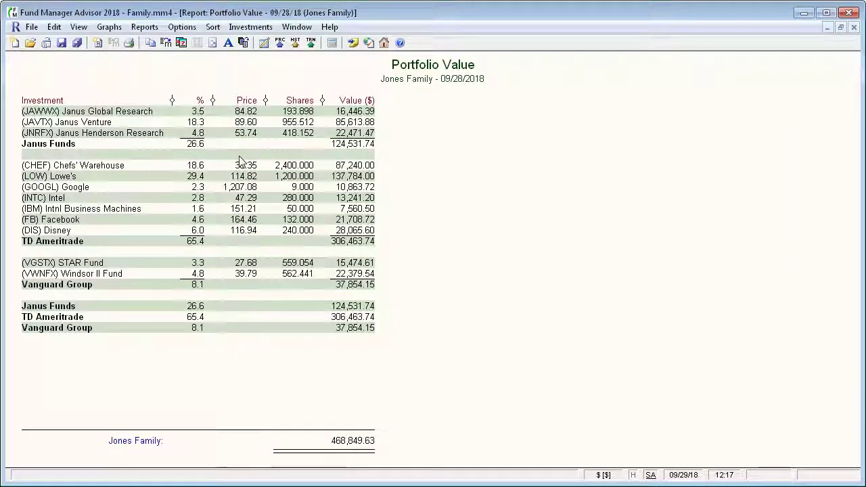
pyautogui.click(196, 31)
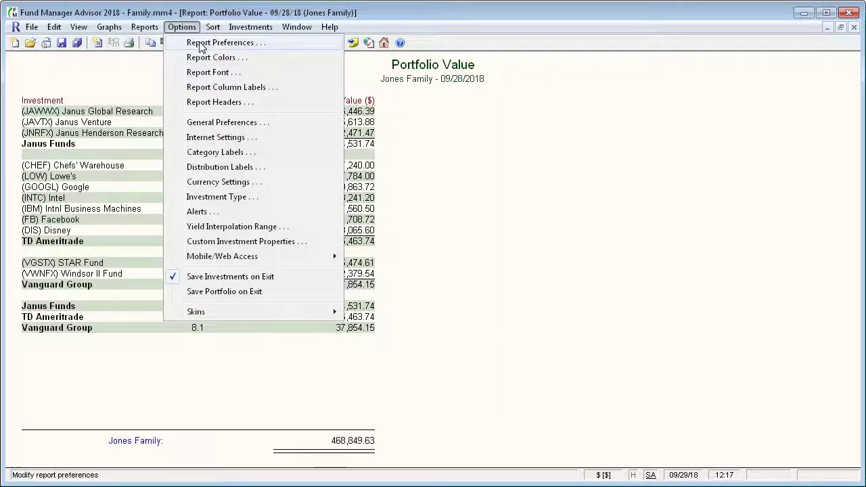
pyautogui.click(200, 44)
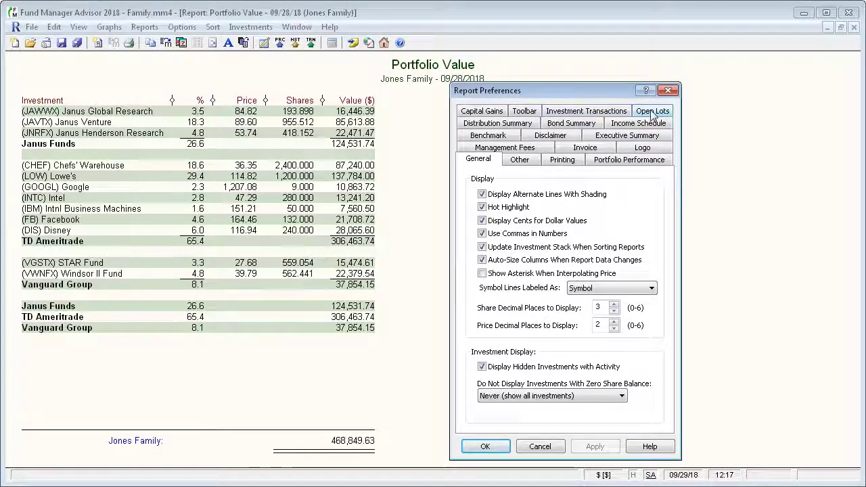
pyautogui.click(652, 112)
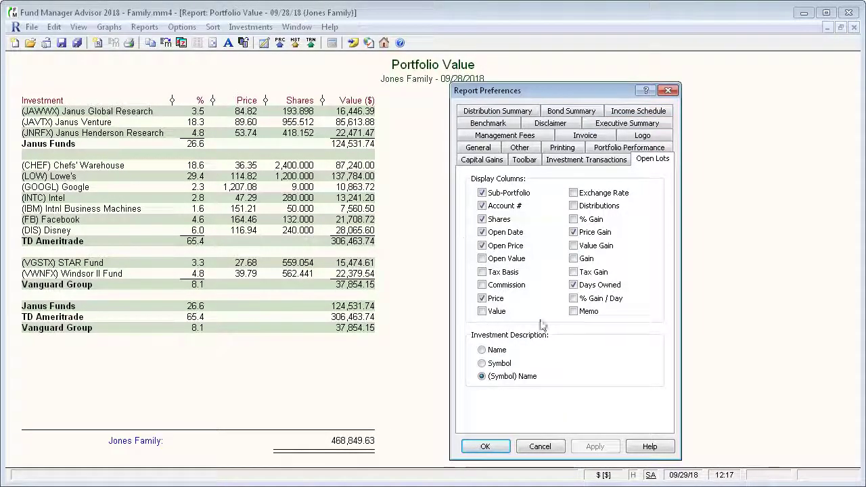
pyautogui.click(485, 149)
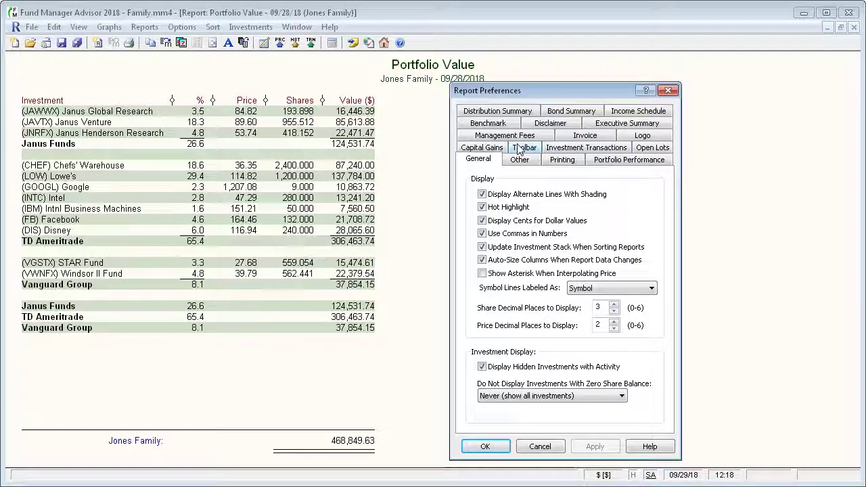
pyautogui.click(539, 447)
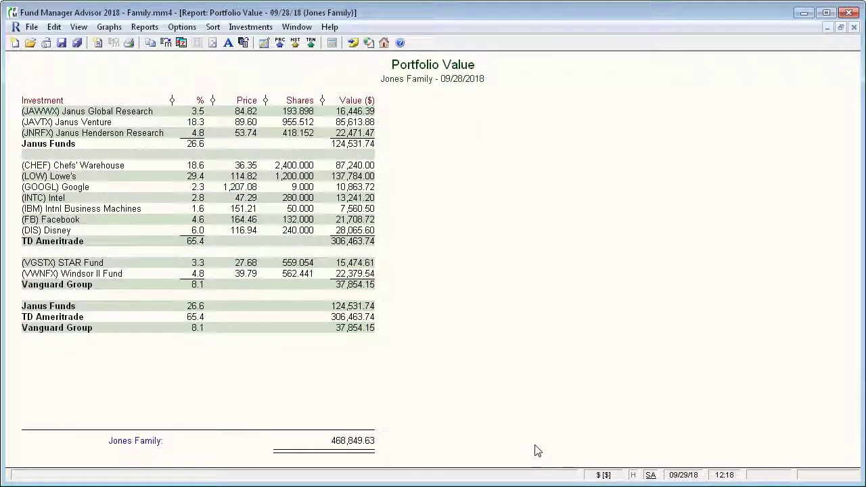
# Sort the Portfolio Value report rows by value, highest to lowest within each group.
pyautogui.click(213, 27)
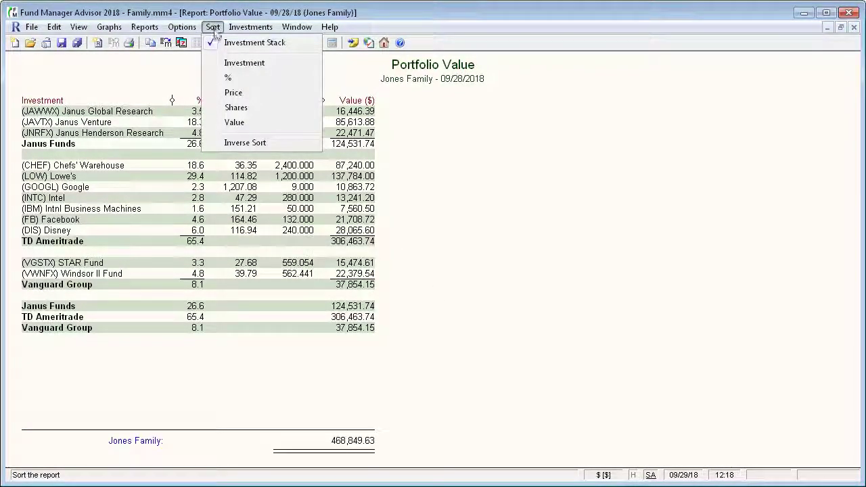
pyautogui.click(228, 126)
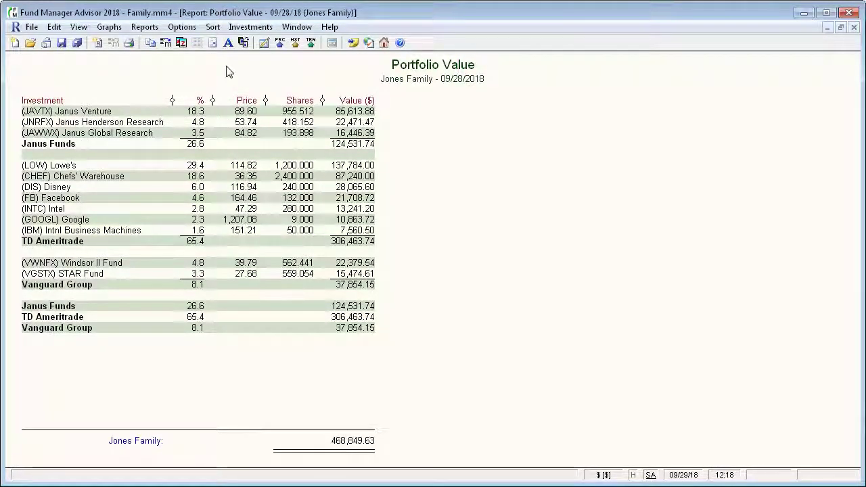
pyautogui.click(295, 27)
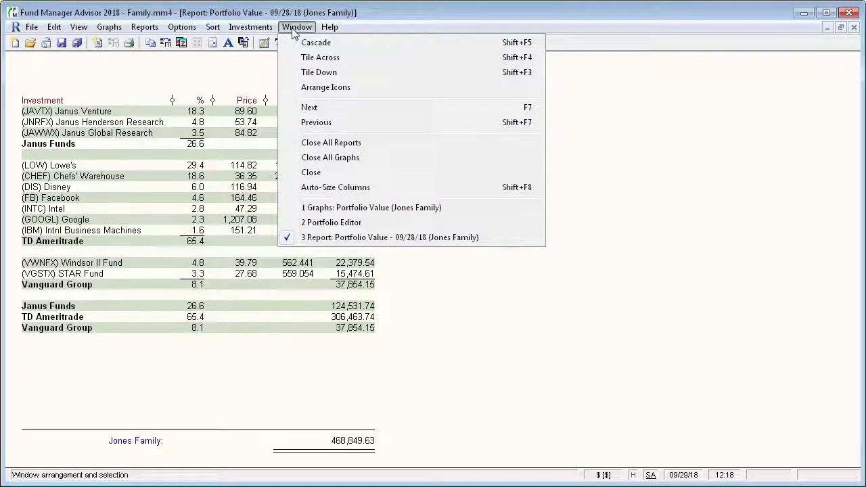
# Close the Portfolio Value report and start a new Custom report.
pyautogui.click(322, 179)
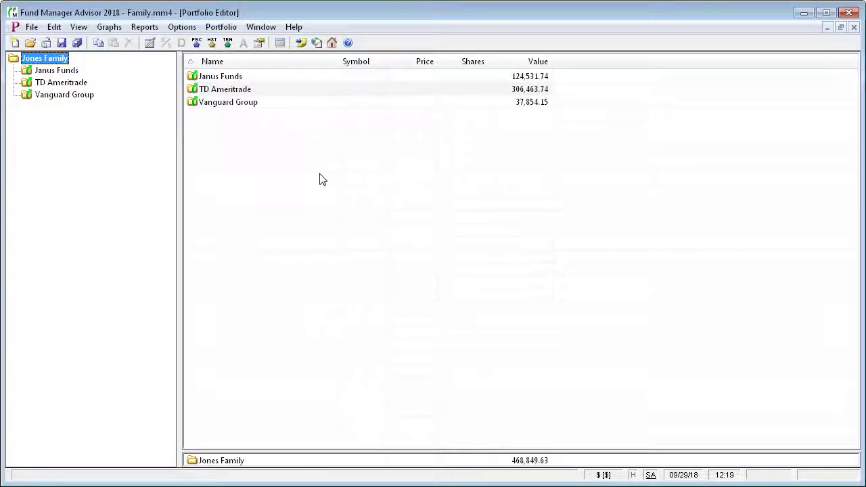
pyautogui.click(145, 27)
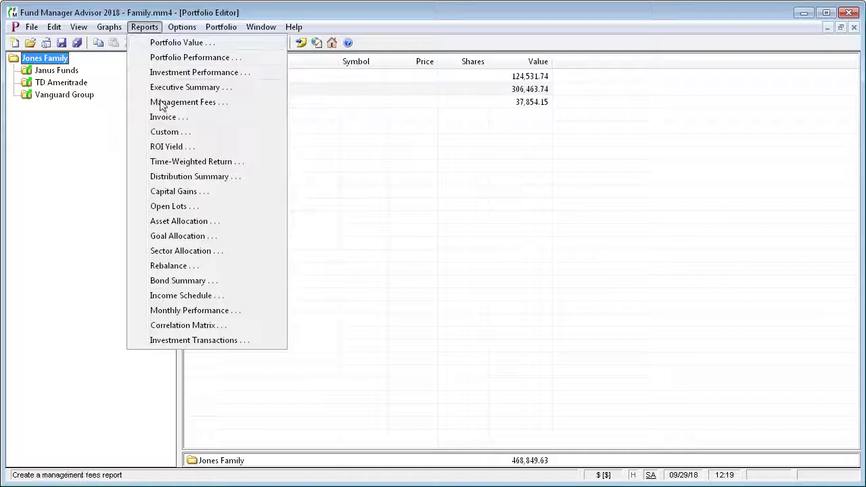
pyautogui.click(211, 133)
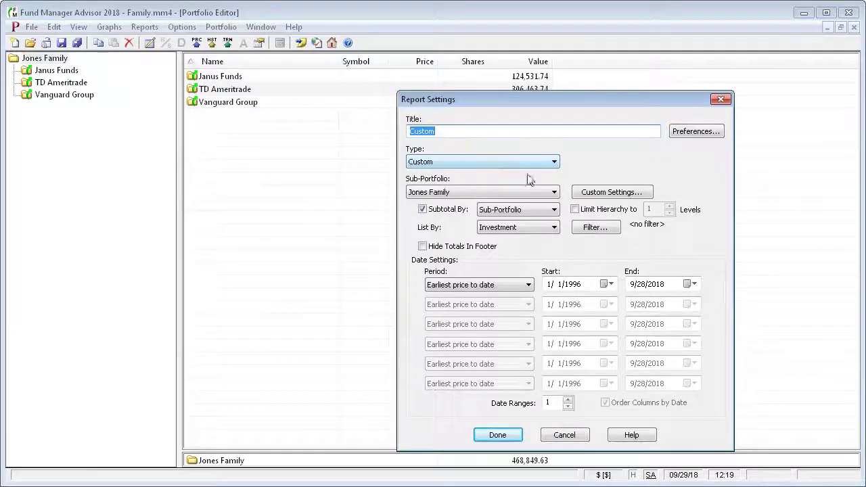
# Remove all existing fields, such as Percentage of portfolio (ending), from the custom report.
pyautogui.click(609, 193)
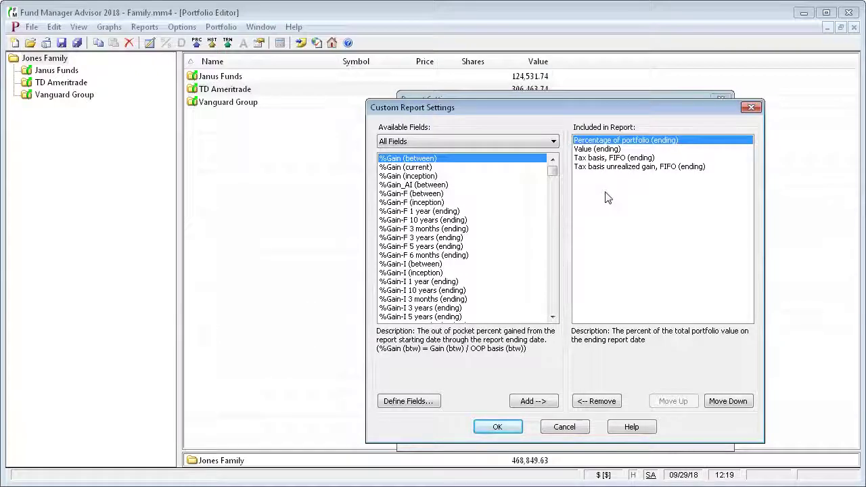
pyautogui.click(598, 402)
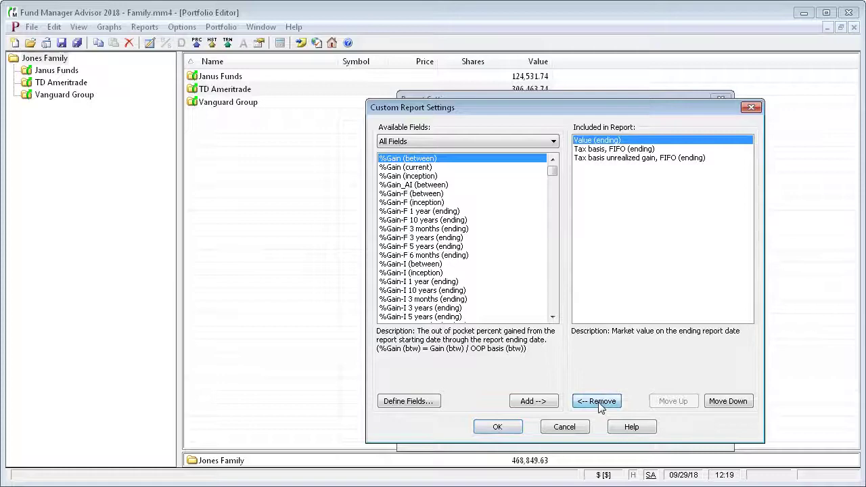
pyautogui.click(598, 402)
pyautogui.click(598, 401)
pyautogui.click(598, 402)
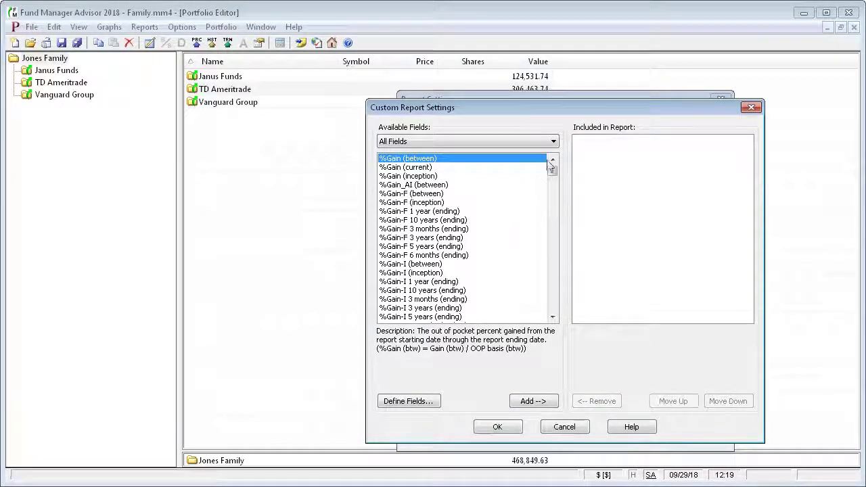
pyautogui.moveTo(549, 165); pyautogui.dragTo(555, 310)
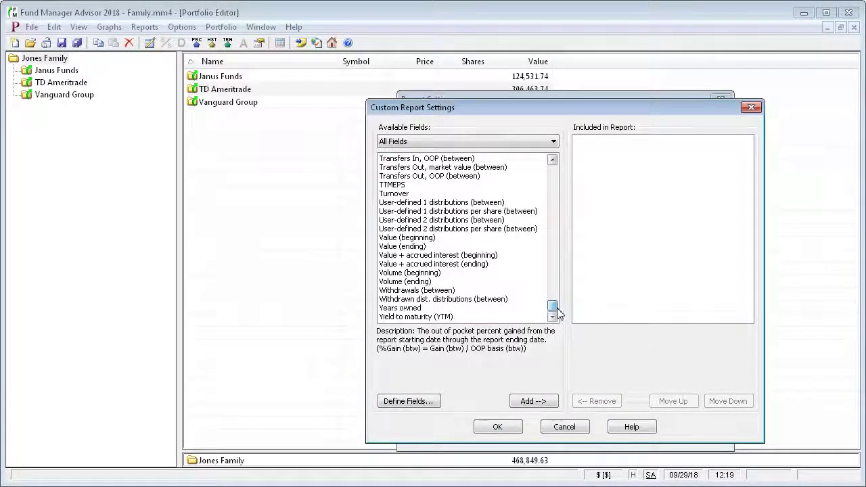
# Add Value (beginning), Value (ending), Invested (between) and Gain (between) to the report.
pyautogui.click(414, 239)
pyautogui.click(532, 401)
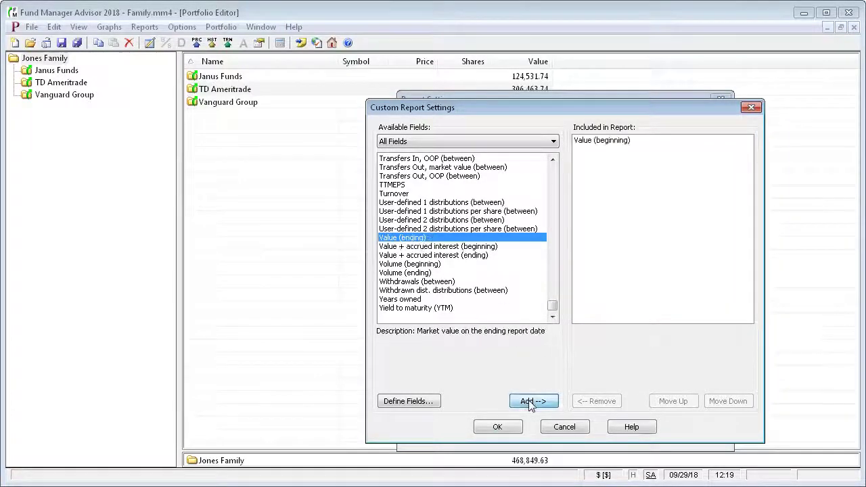
pyautogui.click(554, 142)
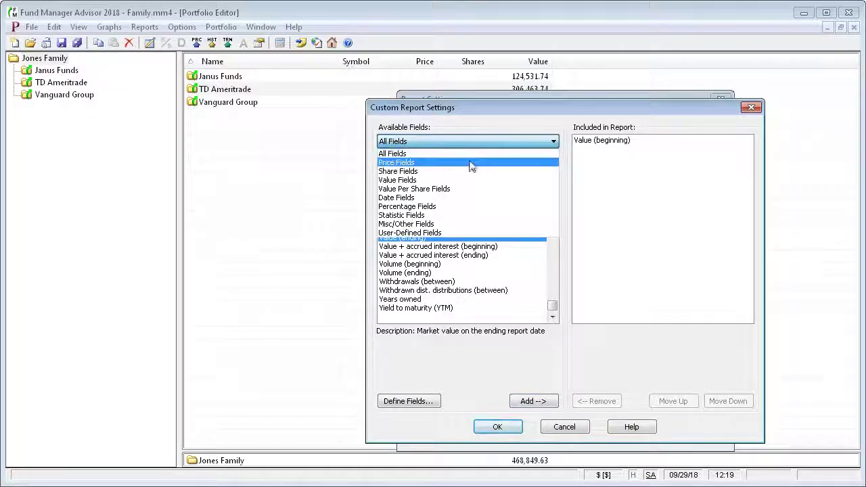
pyautogui.click(411, 180)
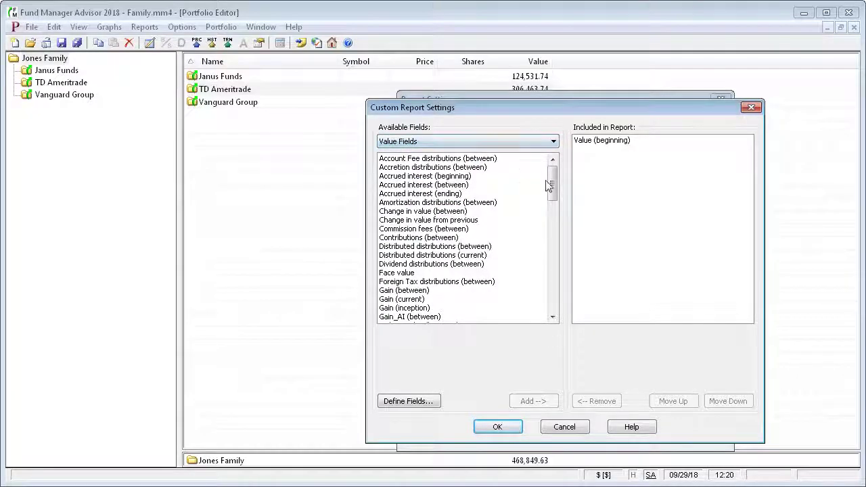
pyautogui.moveTo(549, 186); pyautogui.dragTo(556, 313)
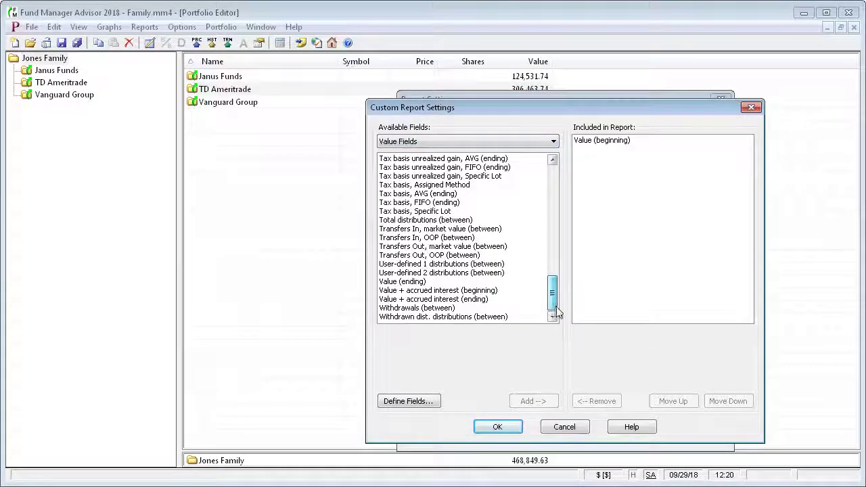
pyautogui.click(416, 282)
pyautogui.click(544, 401)
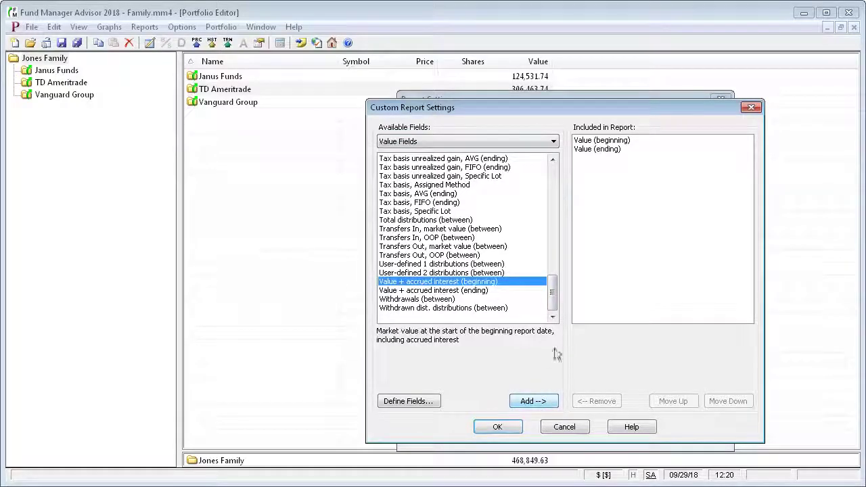
pyautogui.moveTo(552, 292); pyautogui.dragTo(548, 212)
pyautogui.click(425, 212)
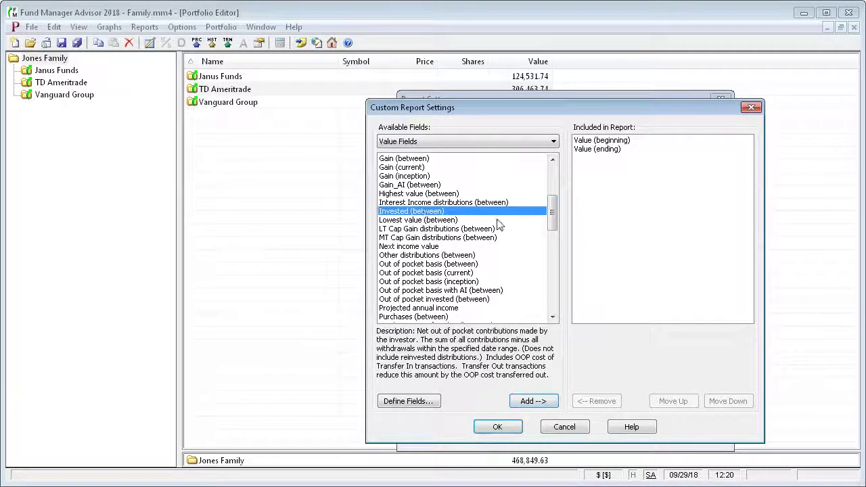
pyautogui.click(544, 402)
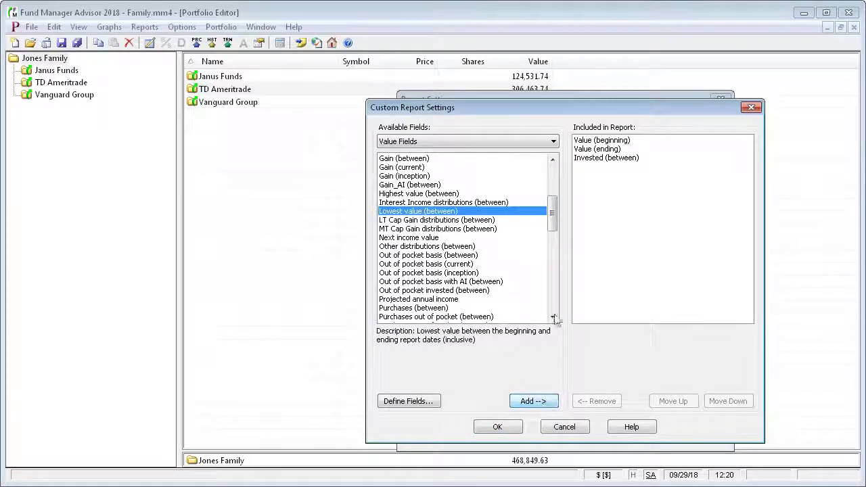
pyautogui.click(440, 160)
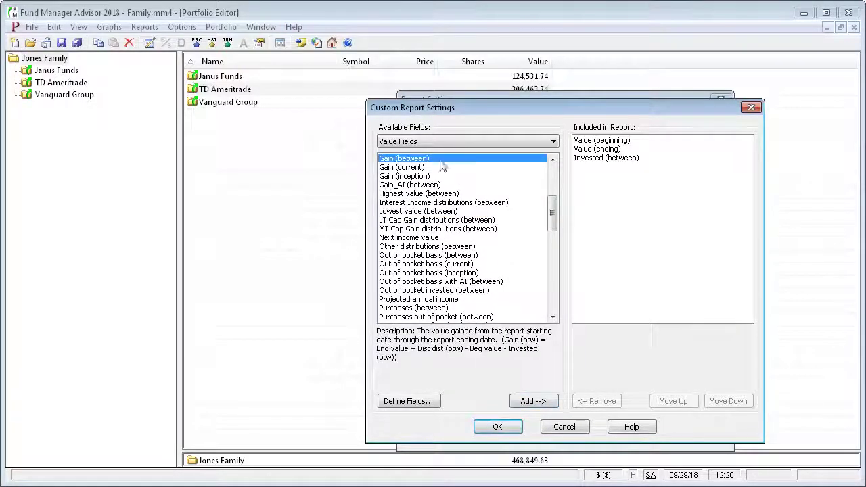
pyautogui.click(533, 402)
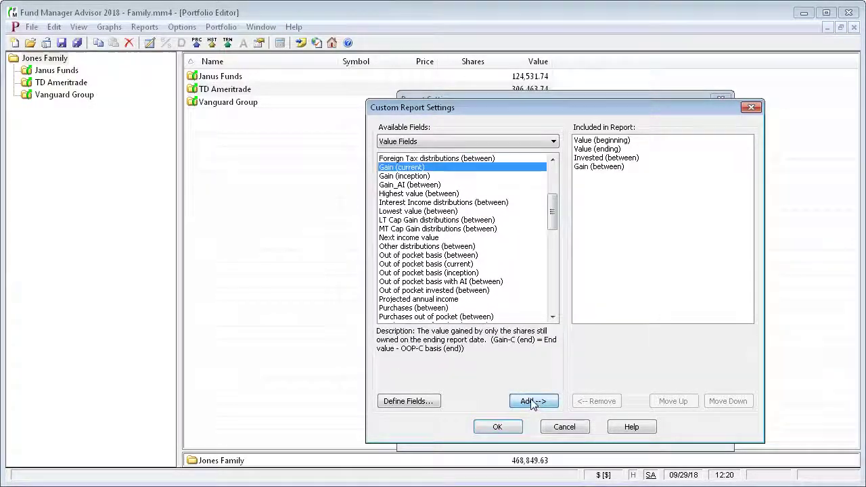
# Add ROI yield (between) and move Invested (between) to be the second column.
pyautogui.click(553, 140)
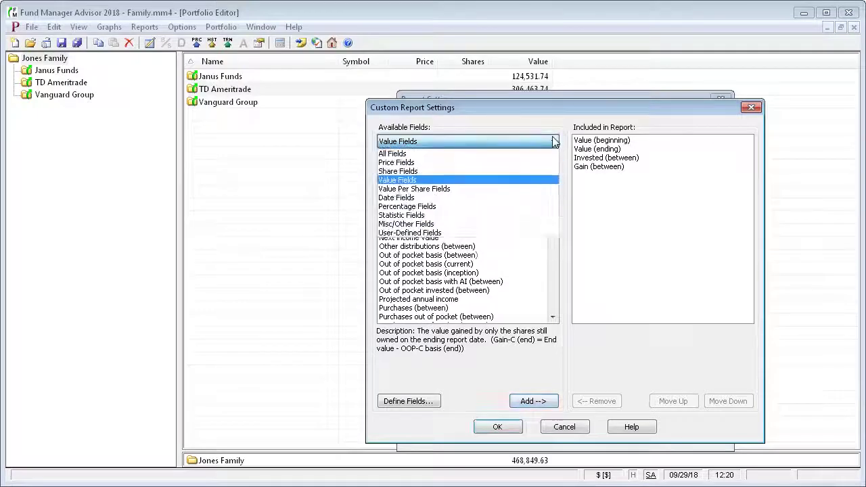
pyautogui.click(428, 212)
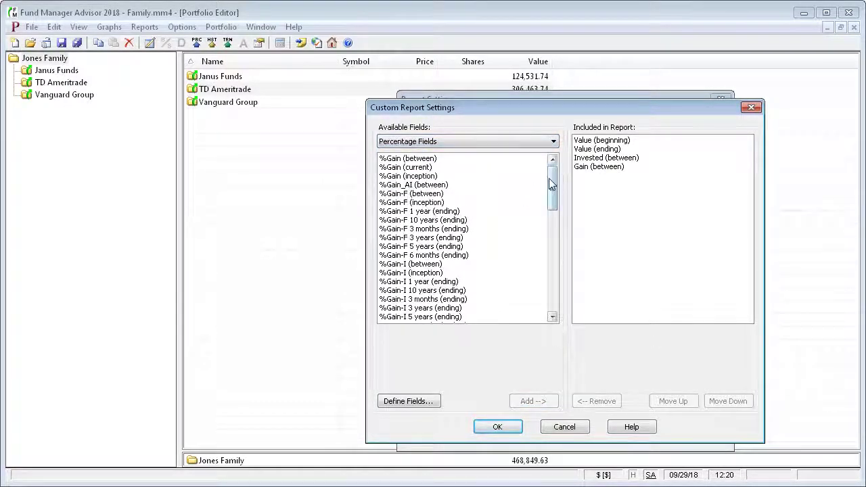
pyautogui.moveTo(552, 173); pyautogui.dragTo(555, 264)
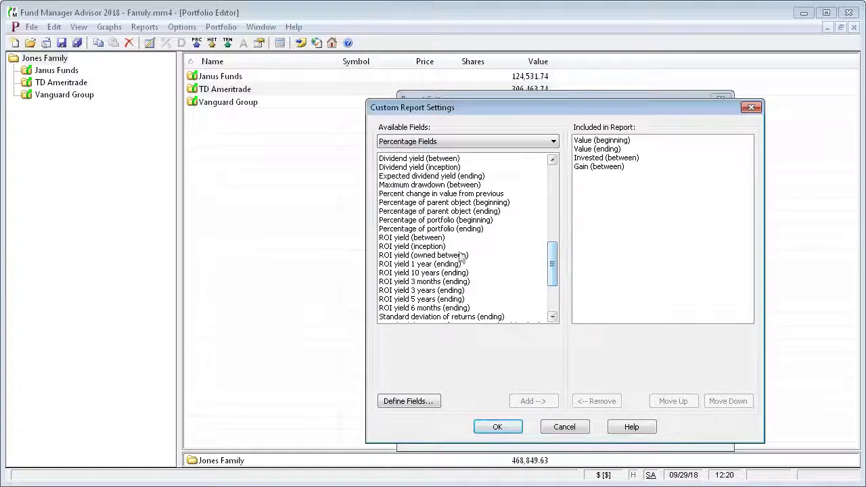
pyautogui.click(412, 237)
pyautogui.click(529, 401)
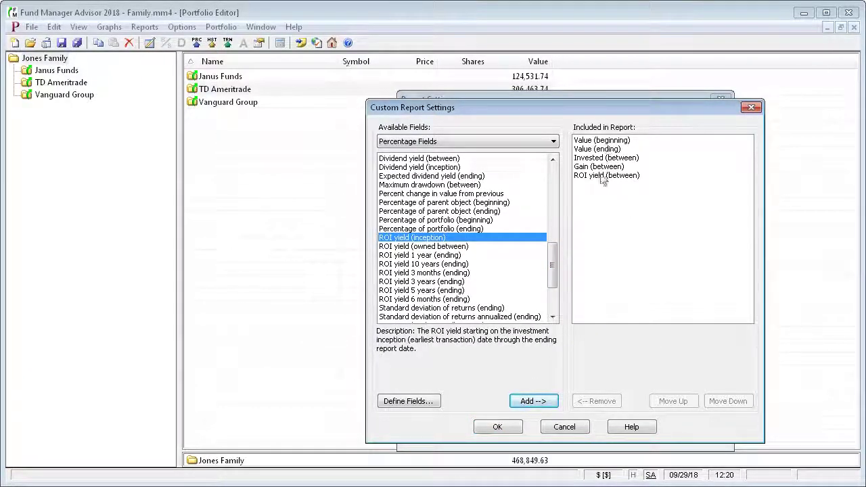
pyautogui.click(602, 140)
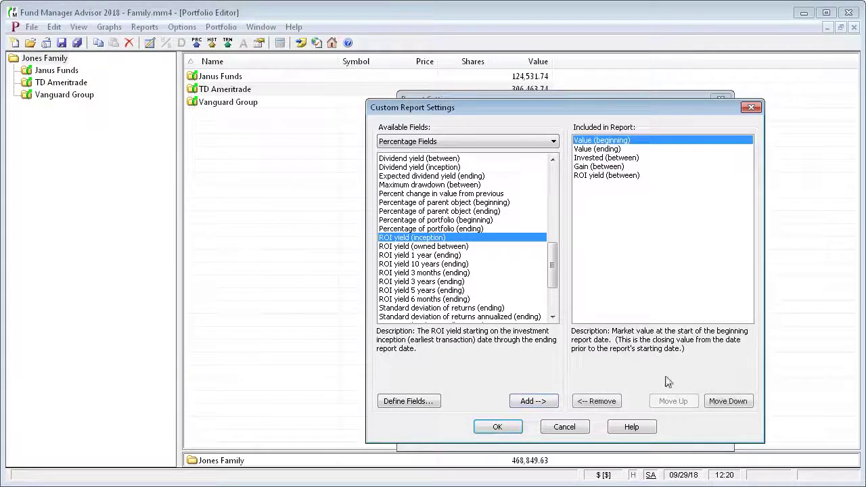
pyautogui.click(606, 158)
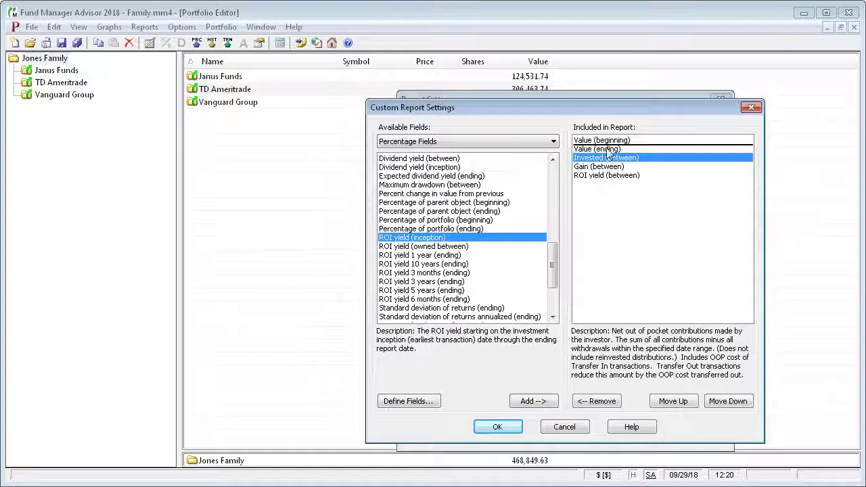
pyautogui.moveTo(607, 150); pyautogui.dragTo(608, 150)
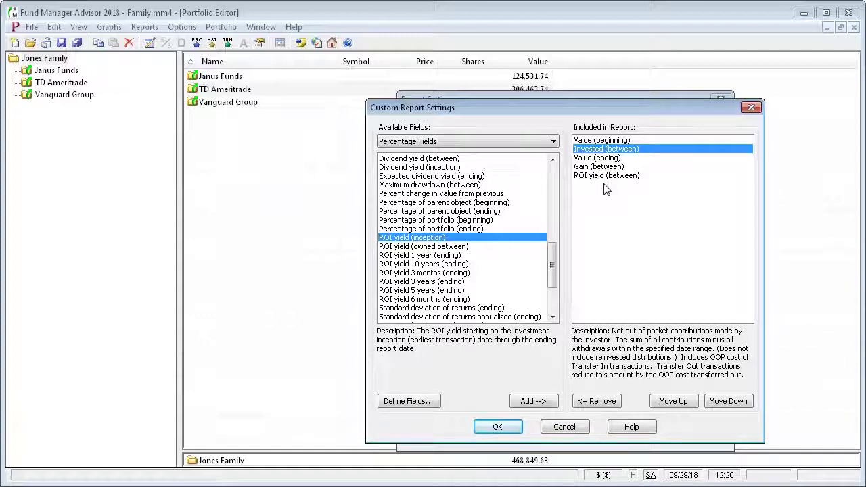
# Set the period to Year to date (01/01/2018–09/28/2018) and generate the custom report.
pyautogui.click(497, 427)
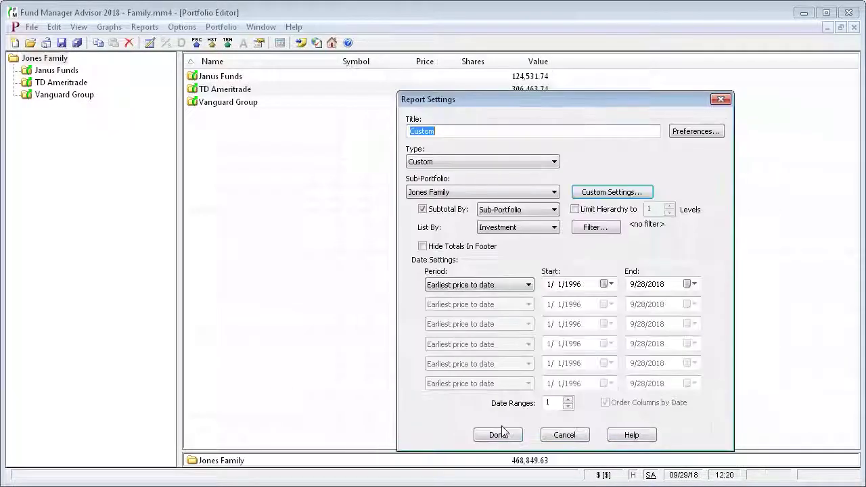
pyautogui.click(529, 284)
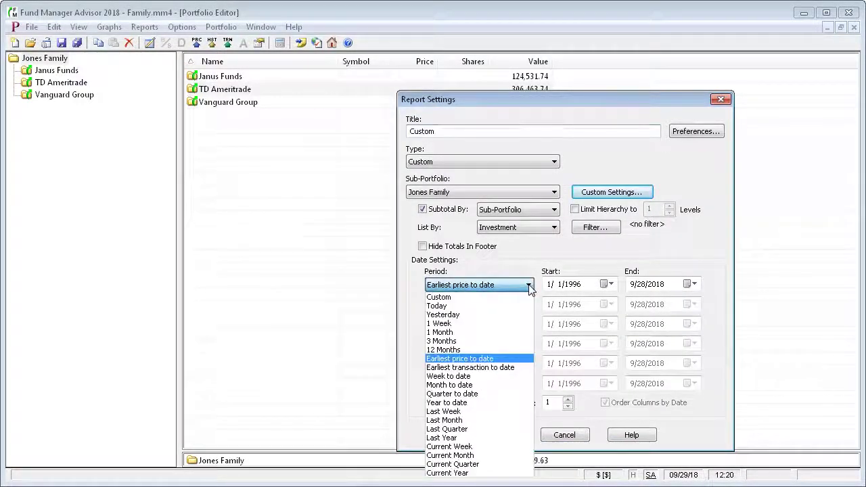
pyautogui.click(466, 403)
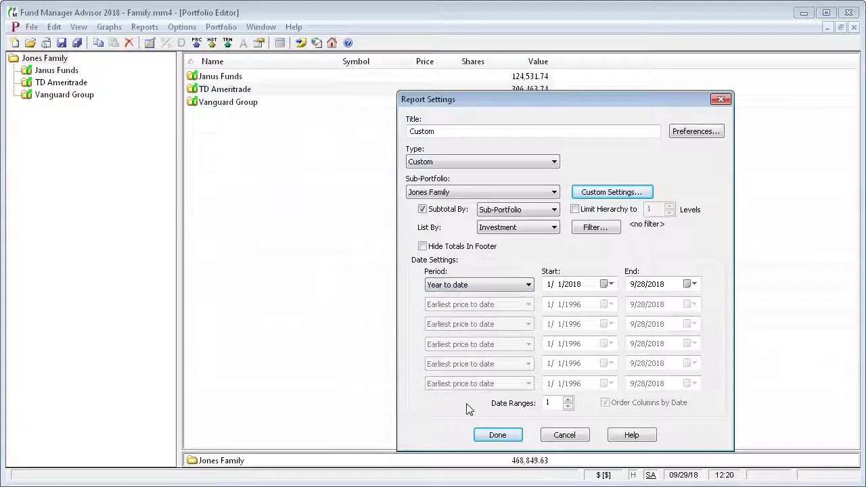
pyautogui.click(497, 436)
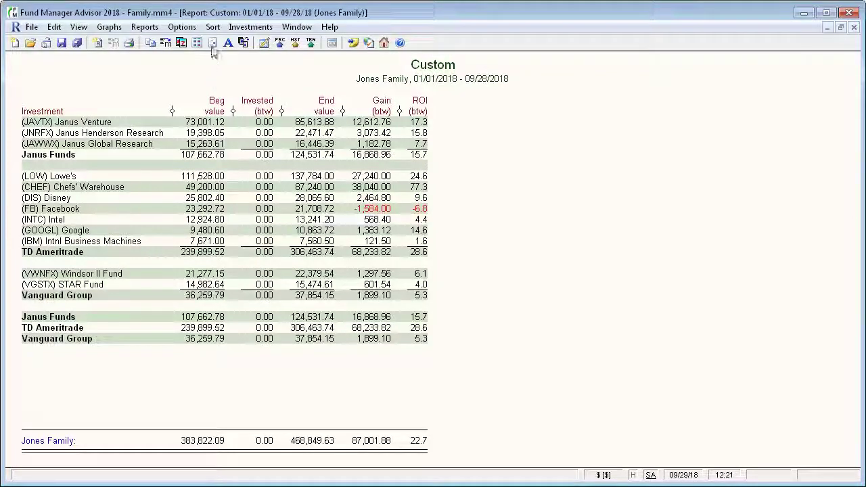
# Sort the custom report by ROI and restrict it to the TD Ameritrade sub-portfolio.
pyautogui.click(213, 28)
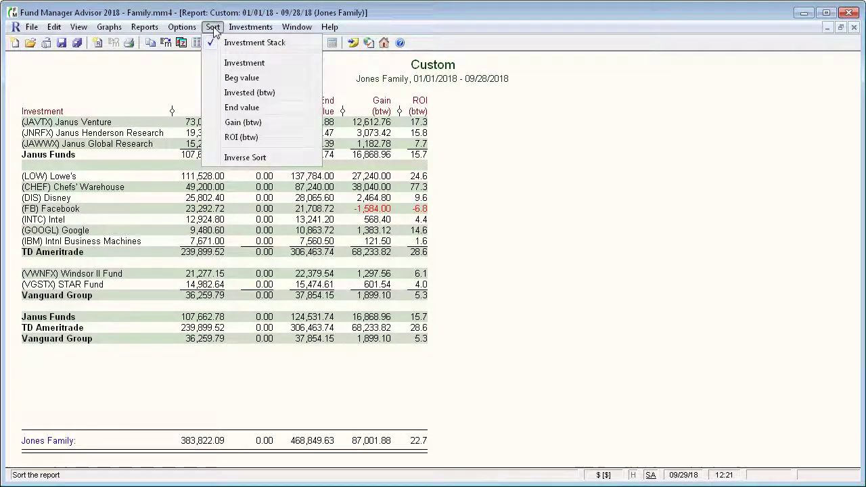
pyautogui.click(244, 138)
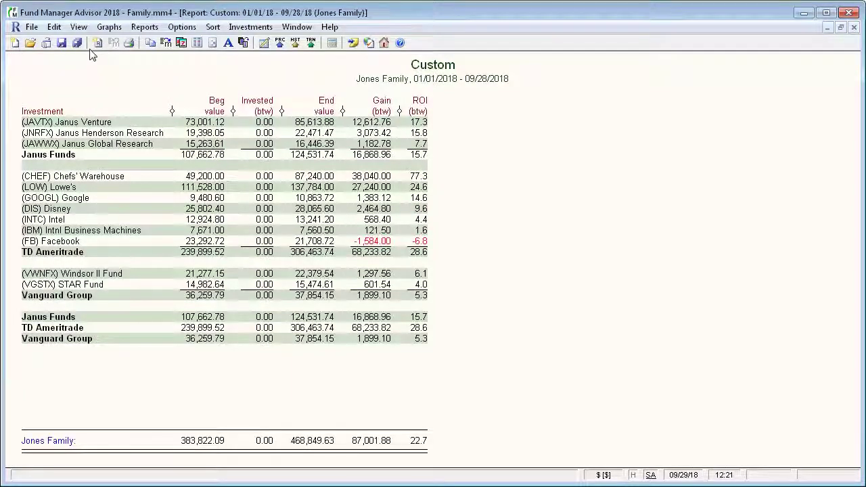
pyautogui.click(54, 27)
pyautogui.click(76, 86)
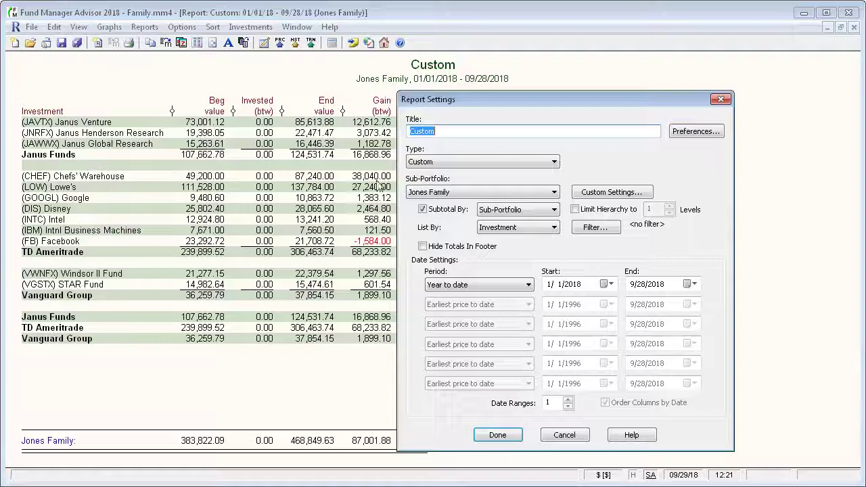
pyautogui.click(441, 192)
pyautogui.click(433, 219)
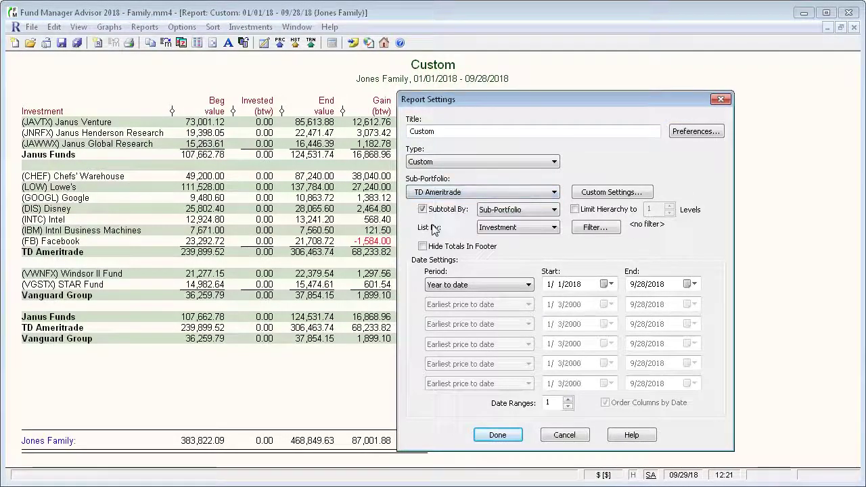
pyautogui.click(498, 436)
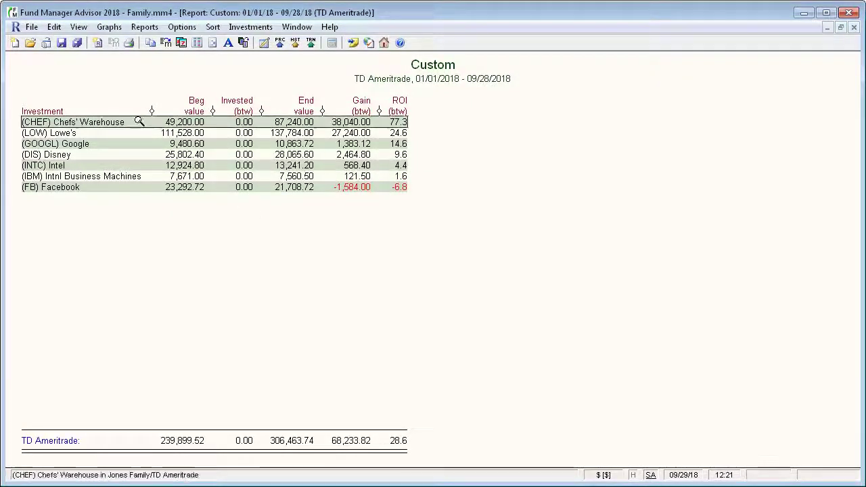
# Memorize the report as 'My Favorite Report' with Float End Date ticked.
pyautogui.click(54, 27)
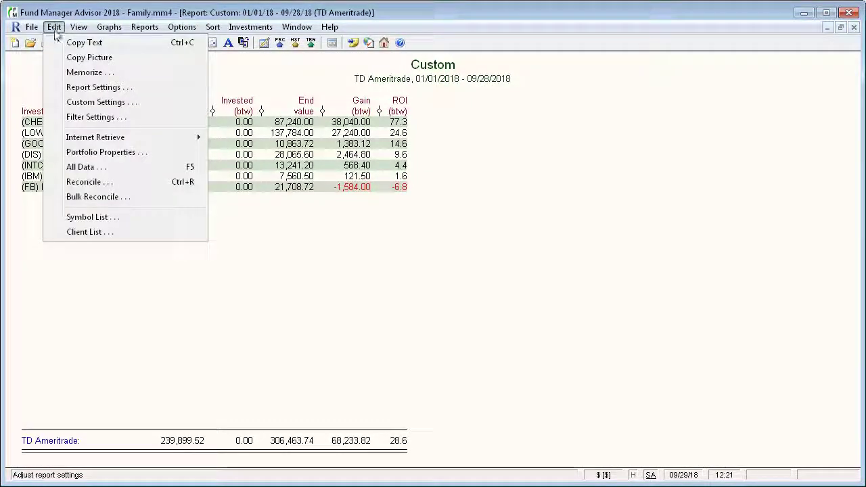
pyautogui.click(67, 73)
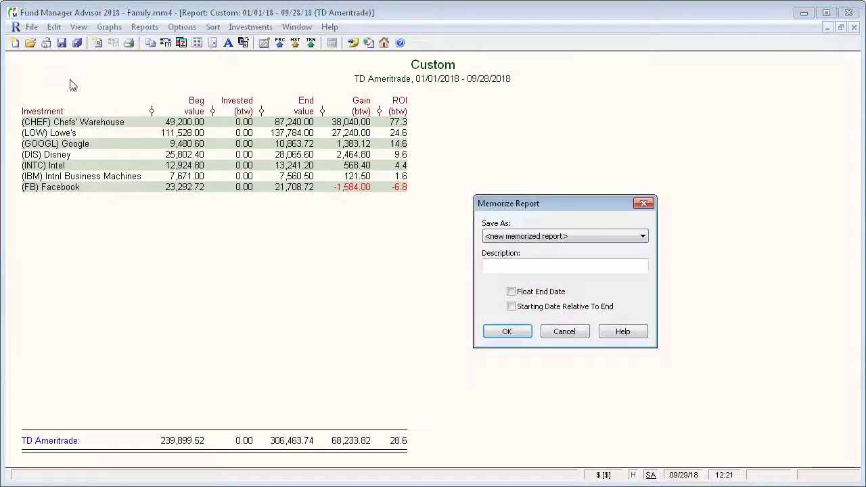
pyautogui.click(501, 267)
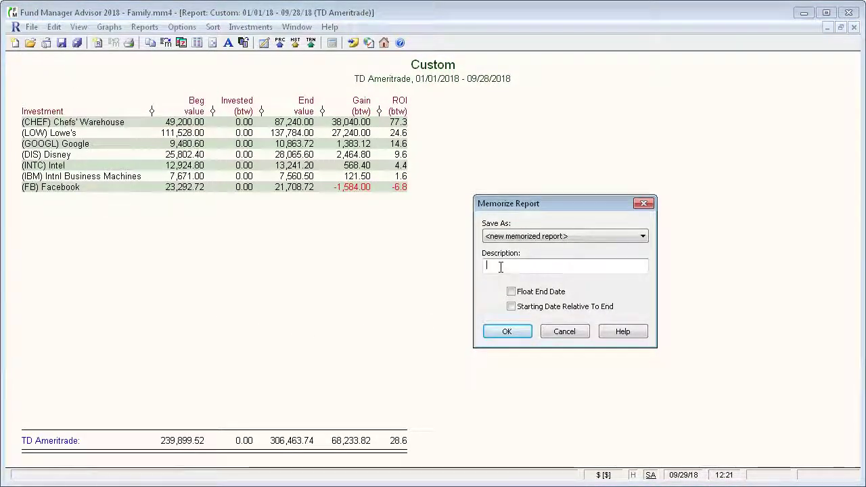
pyautogui.write('My Fac')
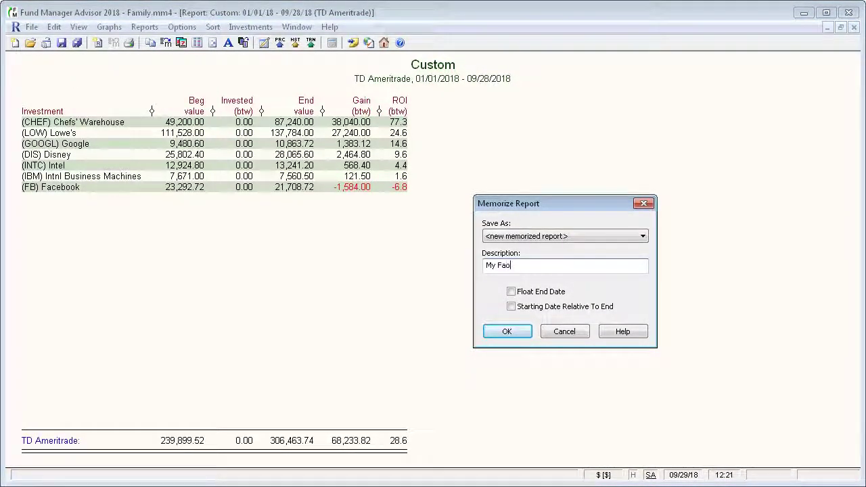
pyautogui.write('ori')
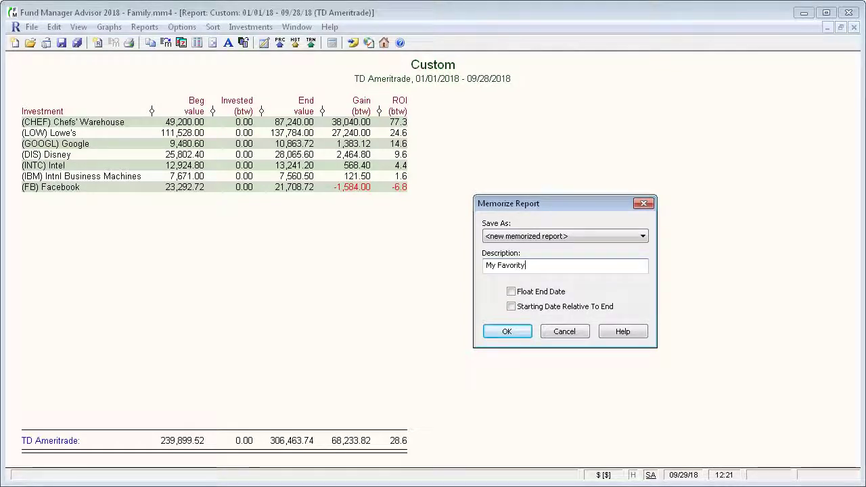
pyautogui.write('te Report')
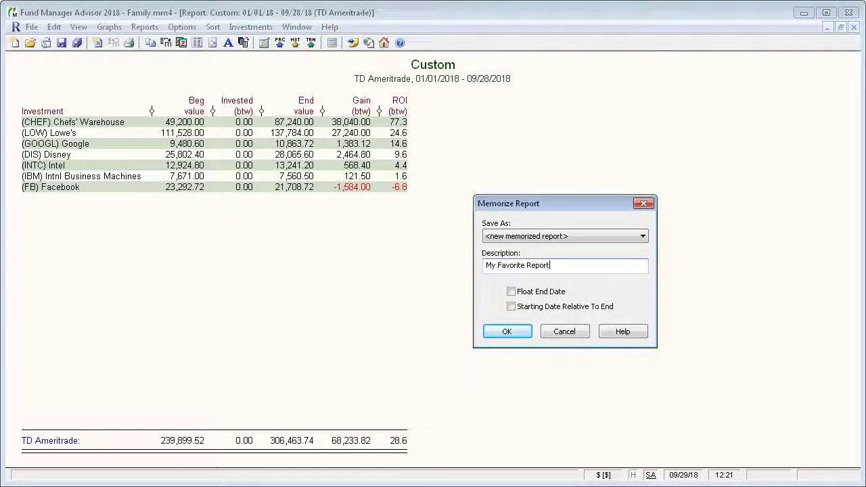
pyautogui.click(511, 292)
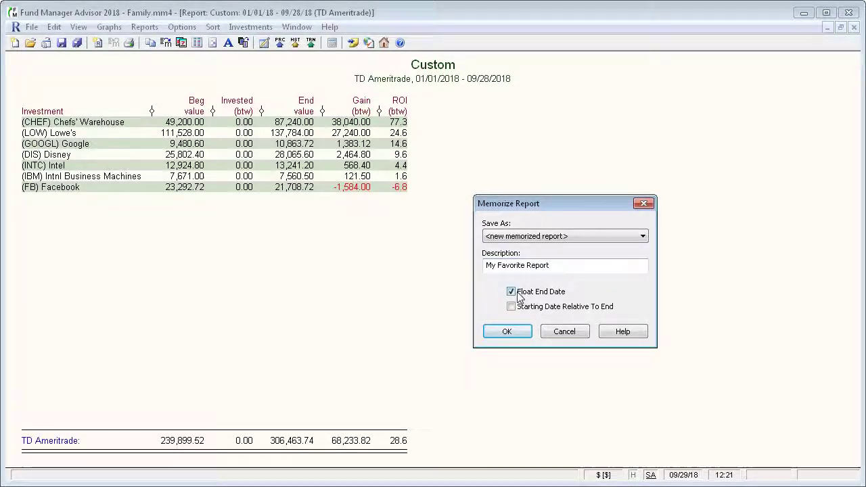
pyautogui.click(506, 331)
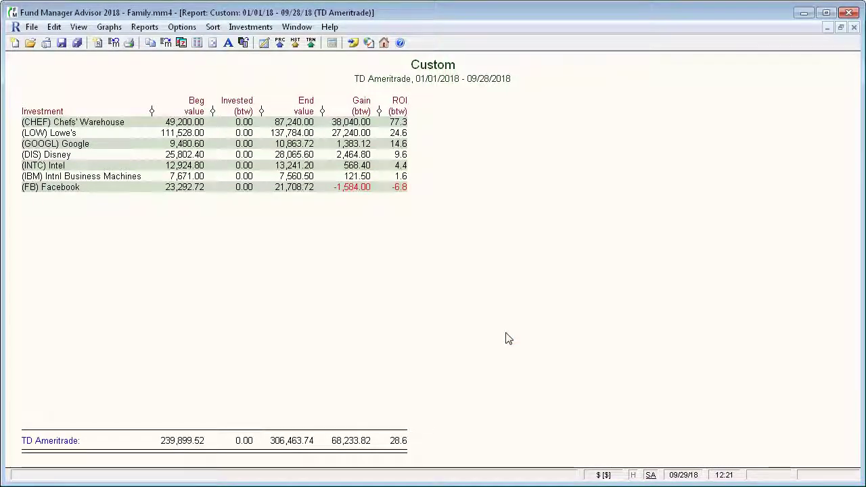
# Close the report window and rerun the memorized My Favorite Report from the Reports list.
pyautogui.click(854, 27)
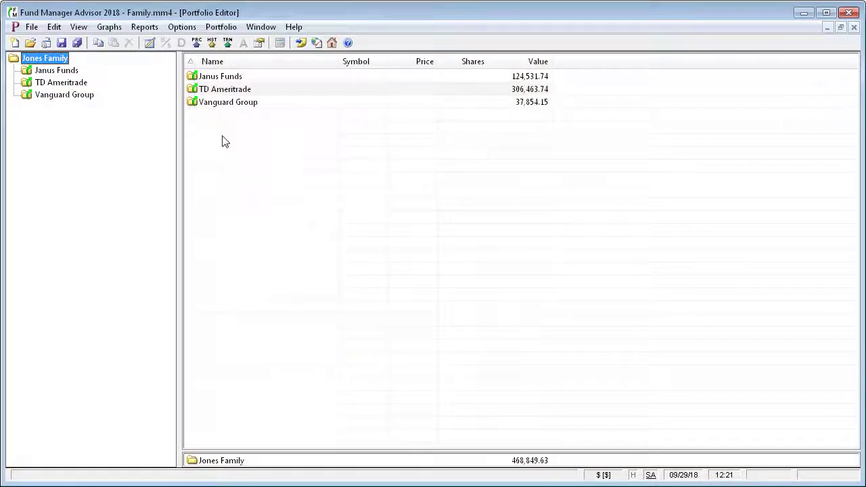
pyautogui.click(144, 27)
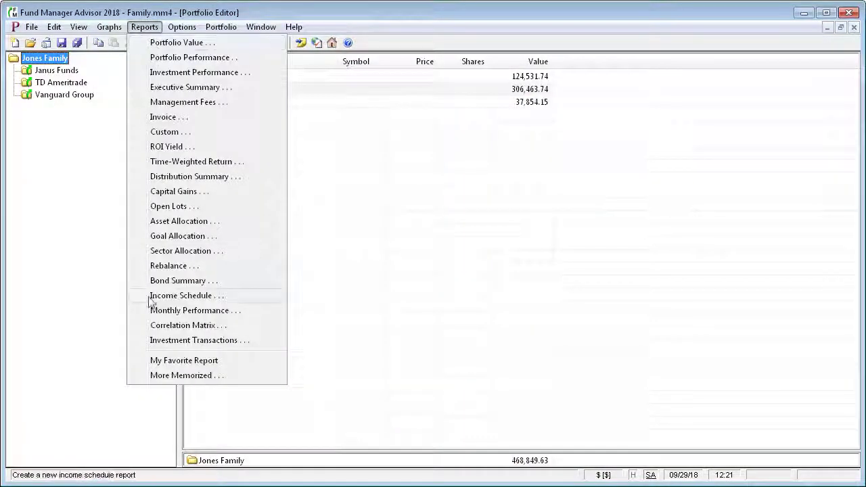
pyautogui.click(184, 361)
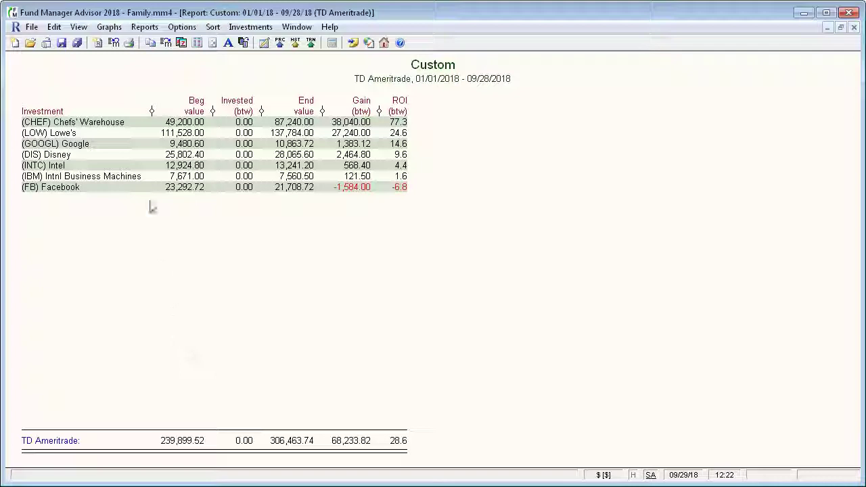
pyautogui.click(56, 28)
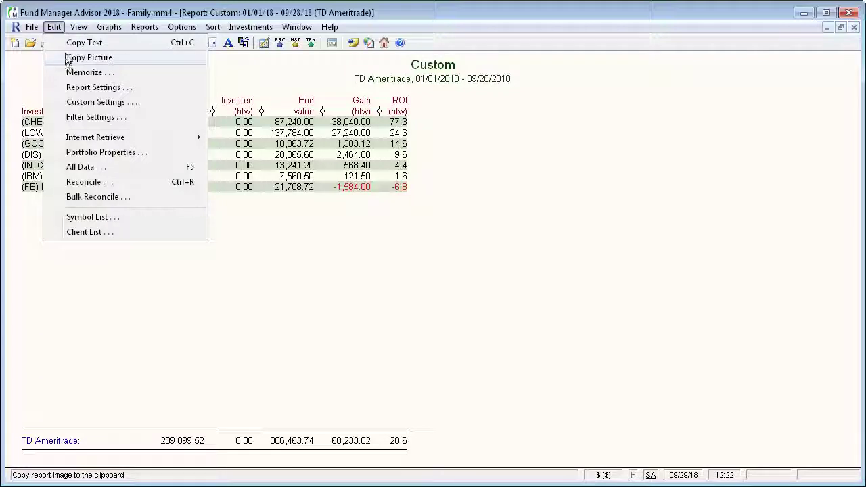
pyautogui.moveTo(35, 31)
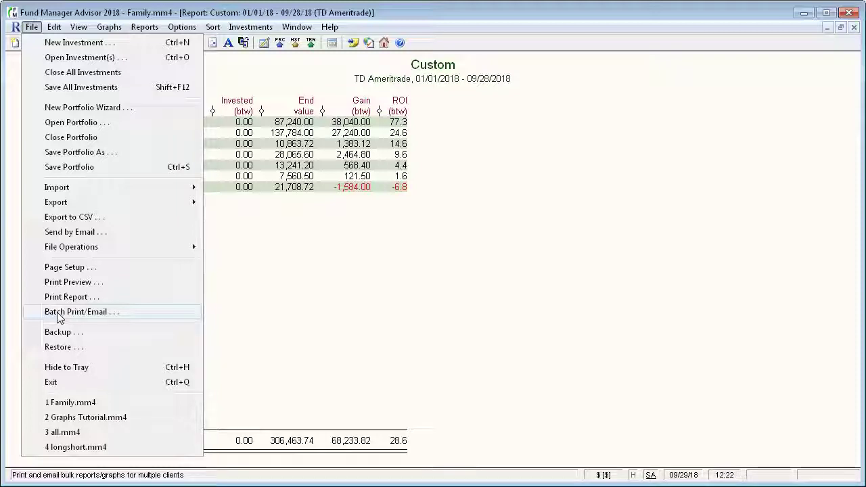
pyautogui.click(257, 318)
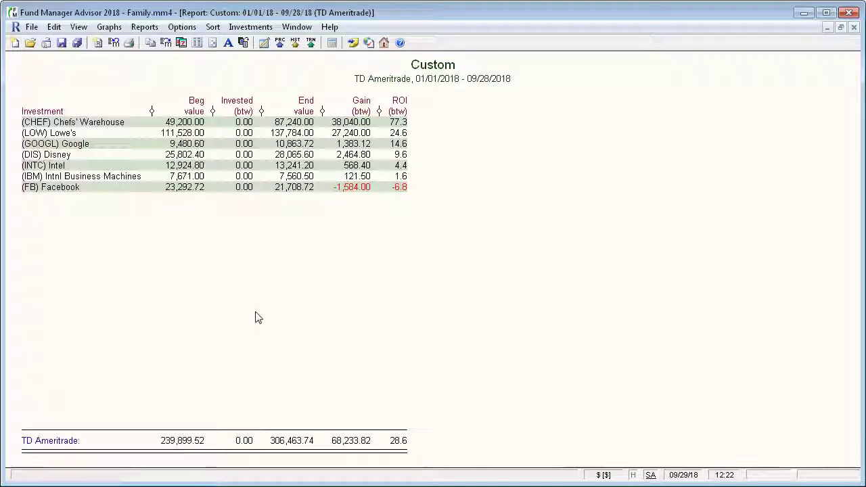